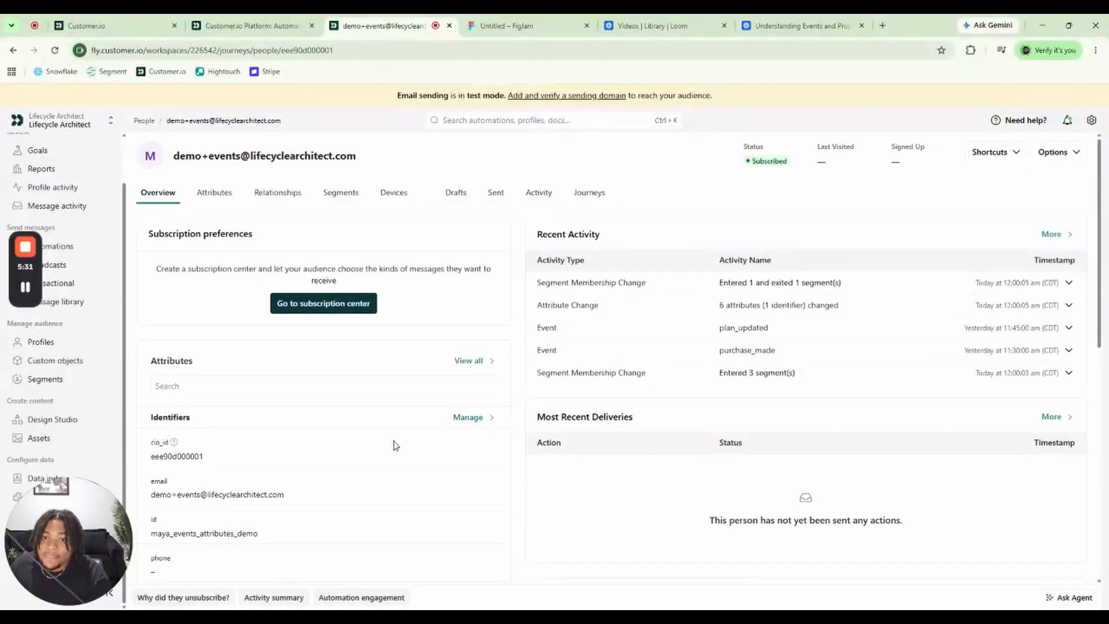
Filter the demo profile's activity log to the Event type and expand the purchase_made and plan_updated entries to examine their data
scroll(376, 426, "down", 6)
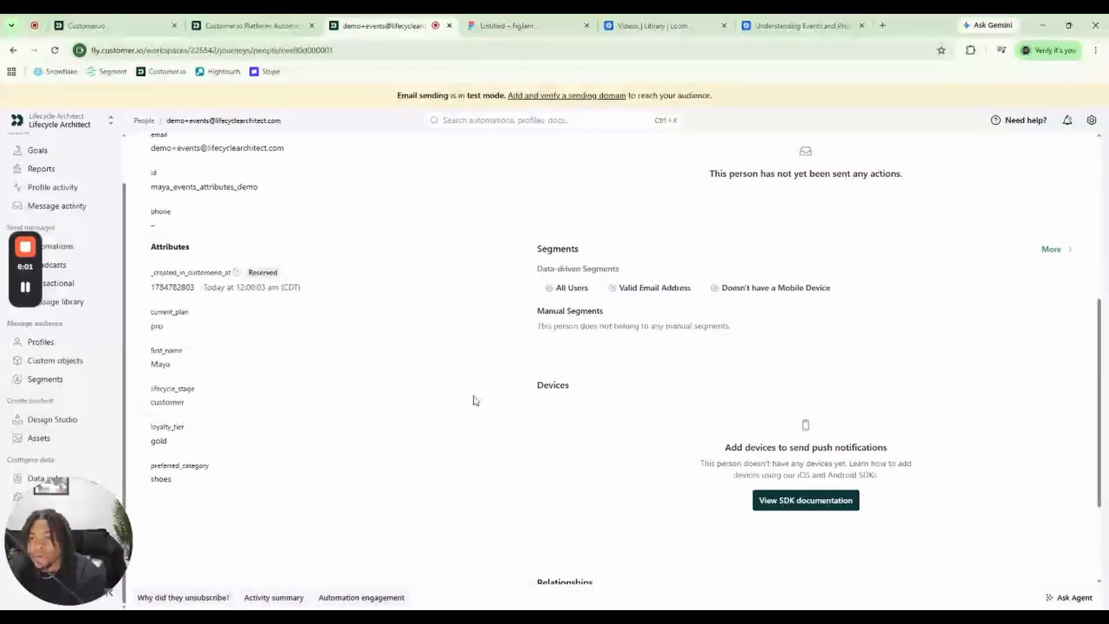
scroll(473, 399, "up", 6)
left_click(539, 192)
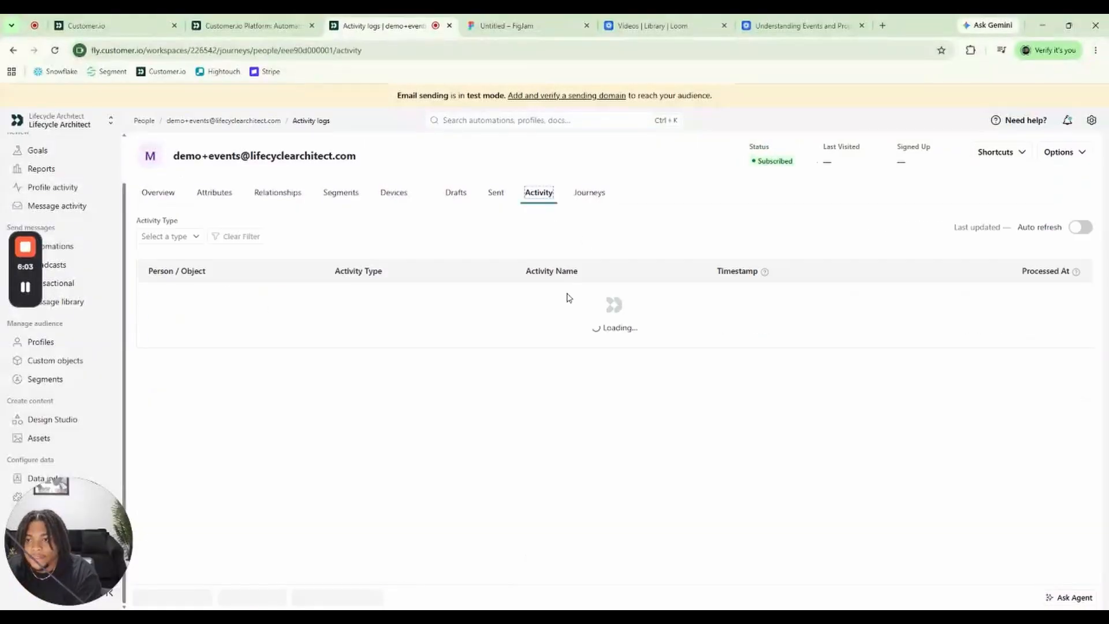
left_click(192, 237)
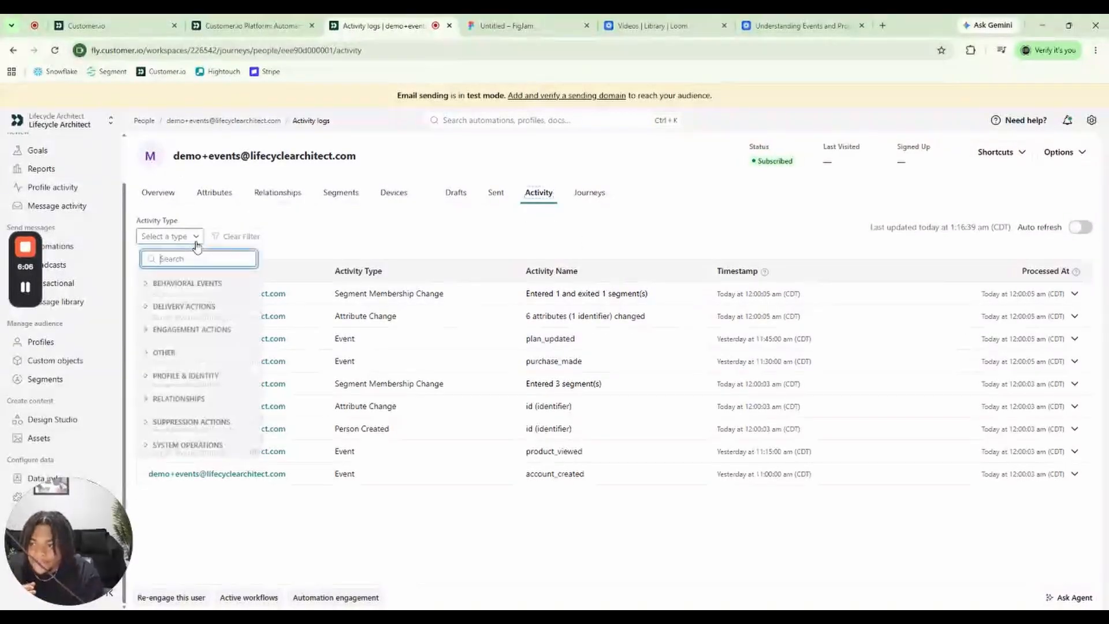
left_click(203, 284)
left_click(197, 347)
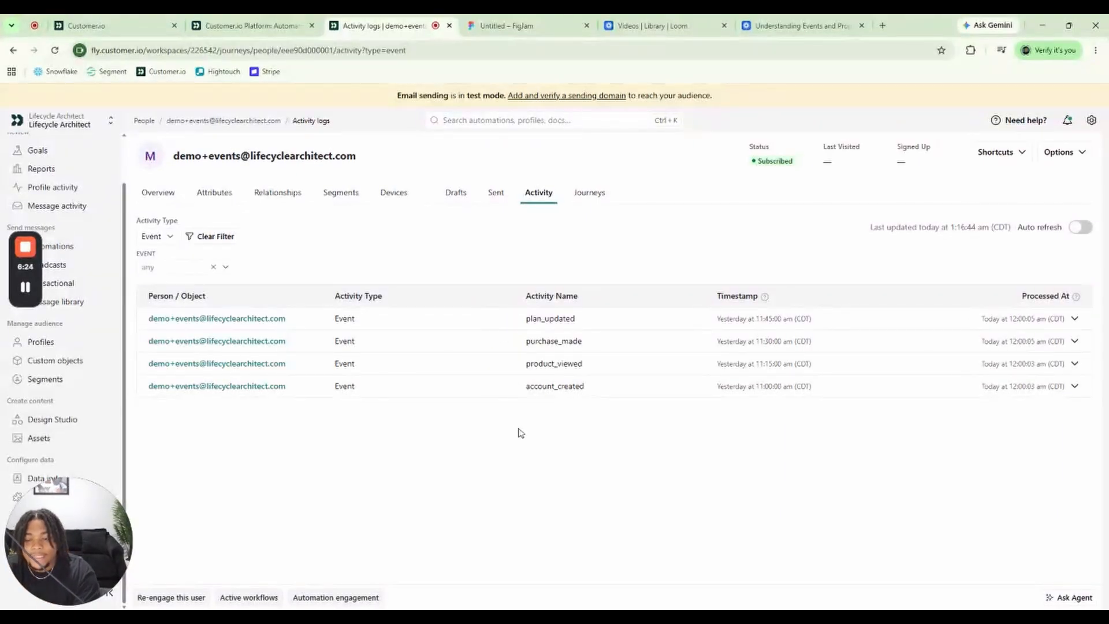
left_click(546, 343)
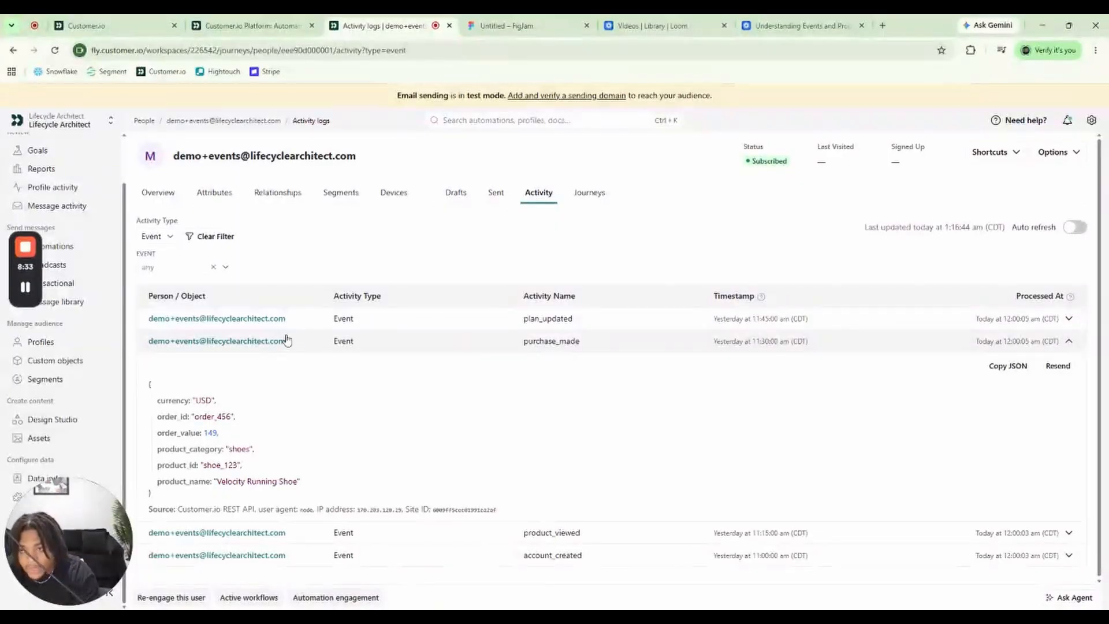
left_click(339, 323)
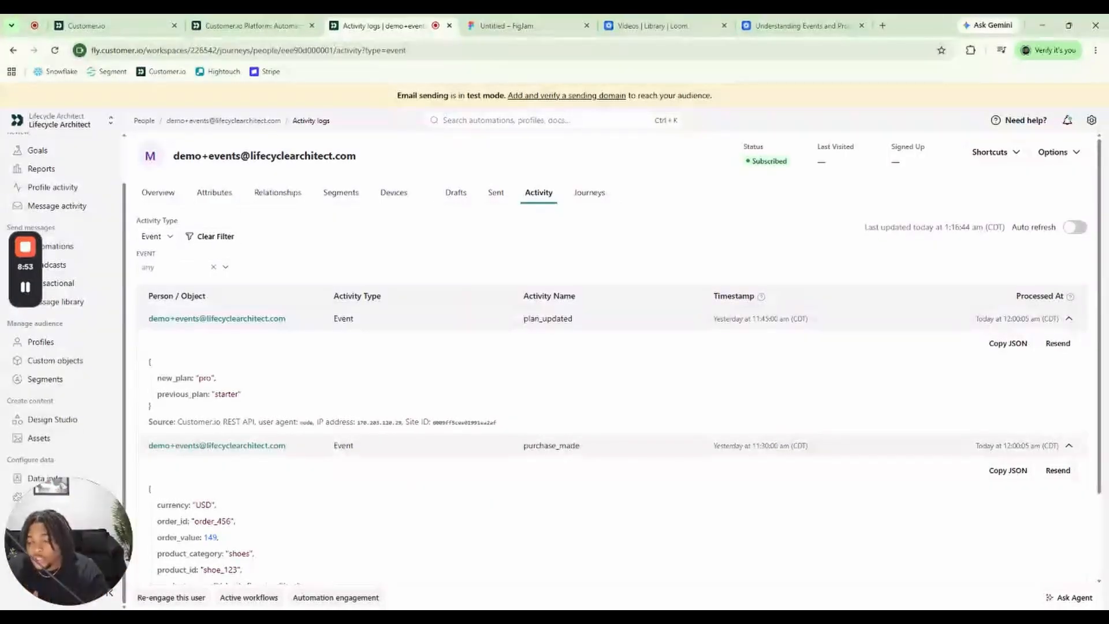
Examine the demo profile's full attribute list, including its identifiers, current_plan, lifecycle_stage, loyalty_tier and preferred_category
left_click(221, 195)
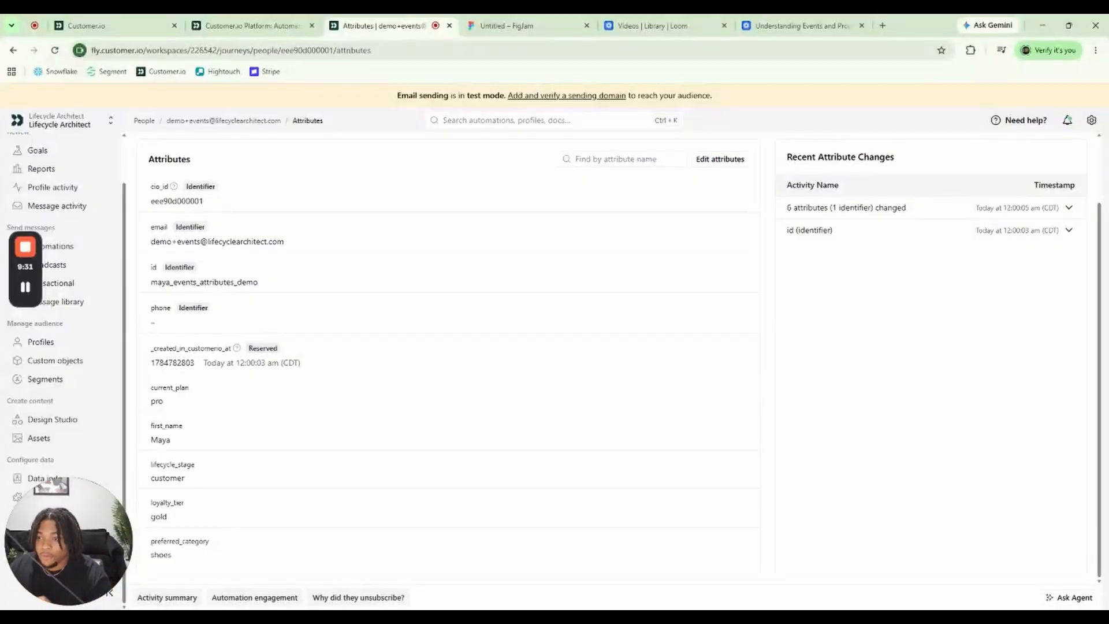
scroll(312, 476, "up", 2)
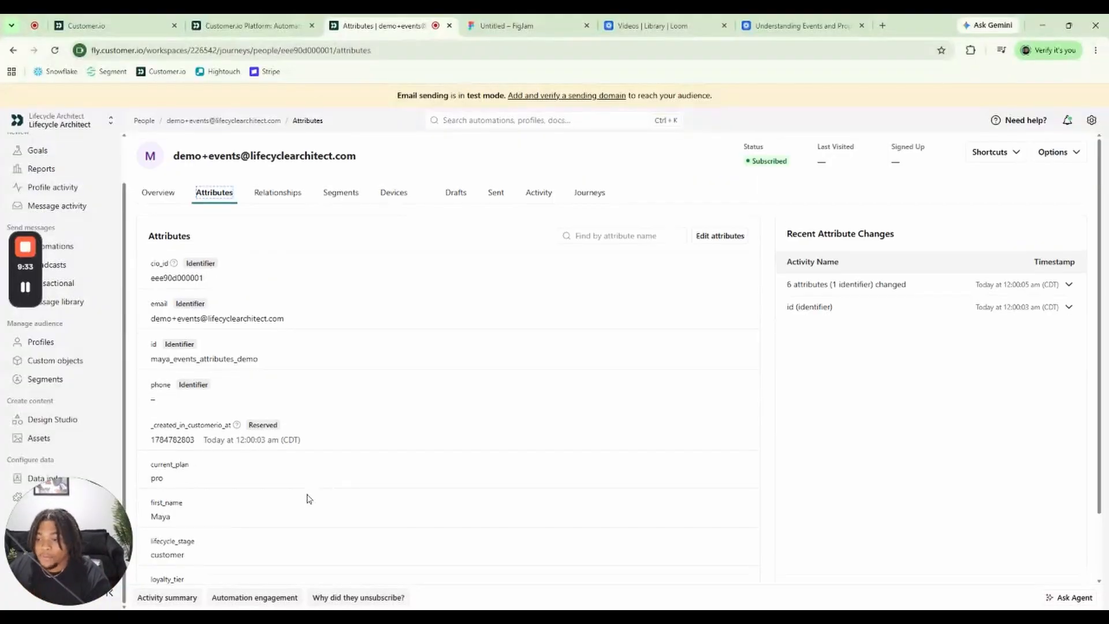
scroll(309, 499, "down", 2)
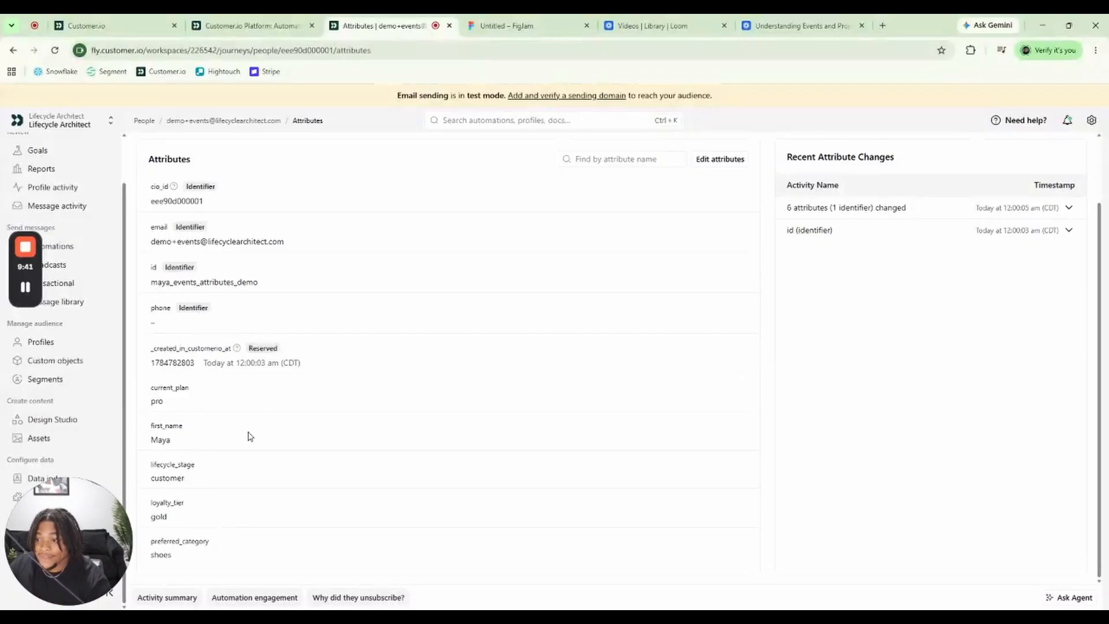
left_click_drag(149, 401, 180, 404)
left_click(180, 404)
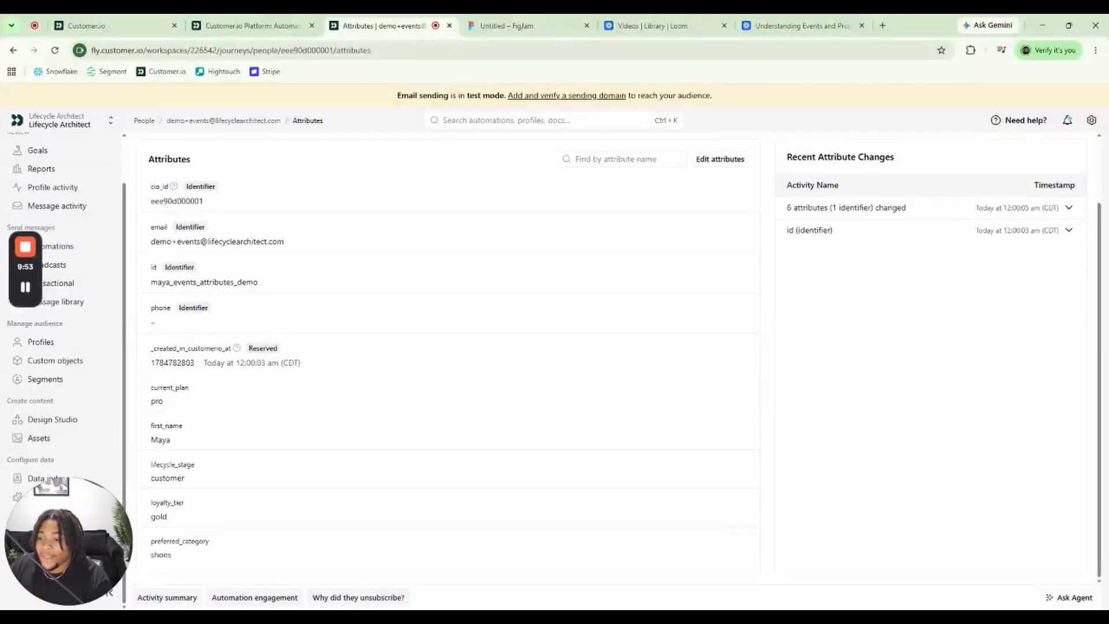
scroll(612, 358, "up", 2)
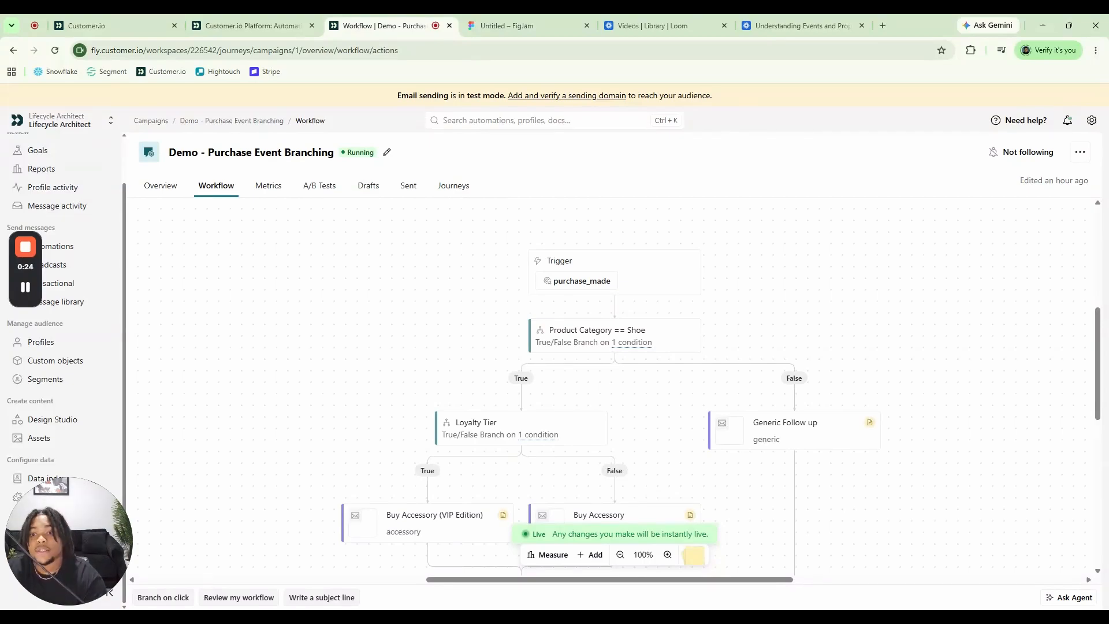
Examine the conditions of the trigger, the Product Category == Shoe branch and the Loyalty Tier branch in the Demo - Purchase Event Branching workflow
left_click(643, 280)
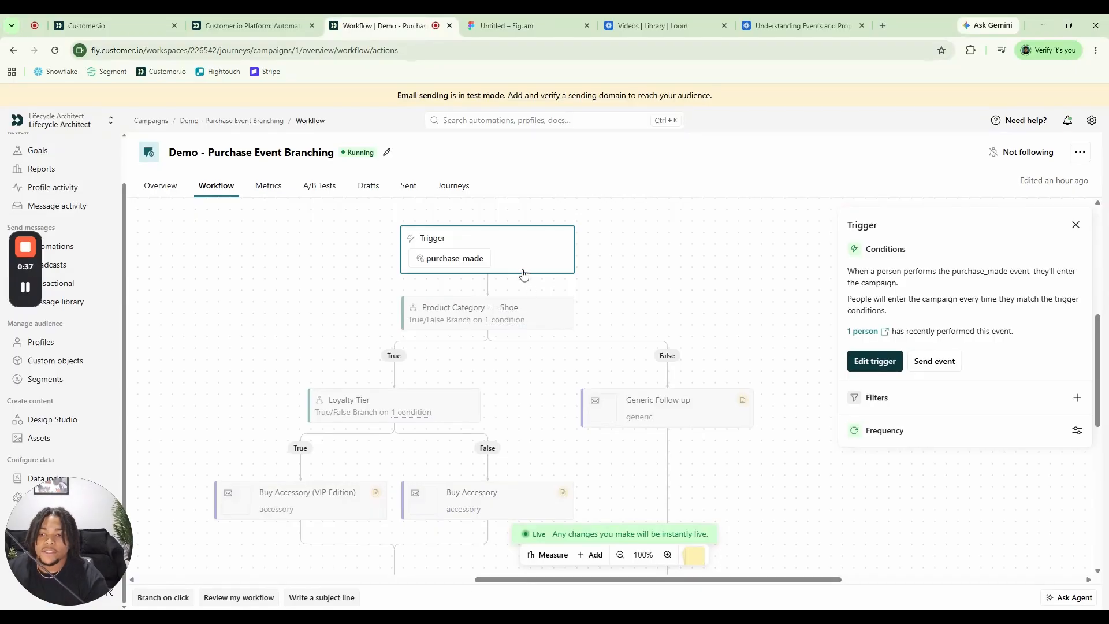
left_click(532, 312)
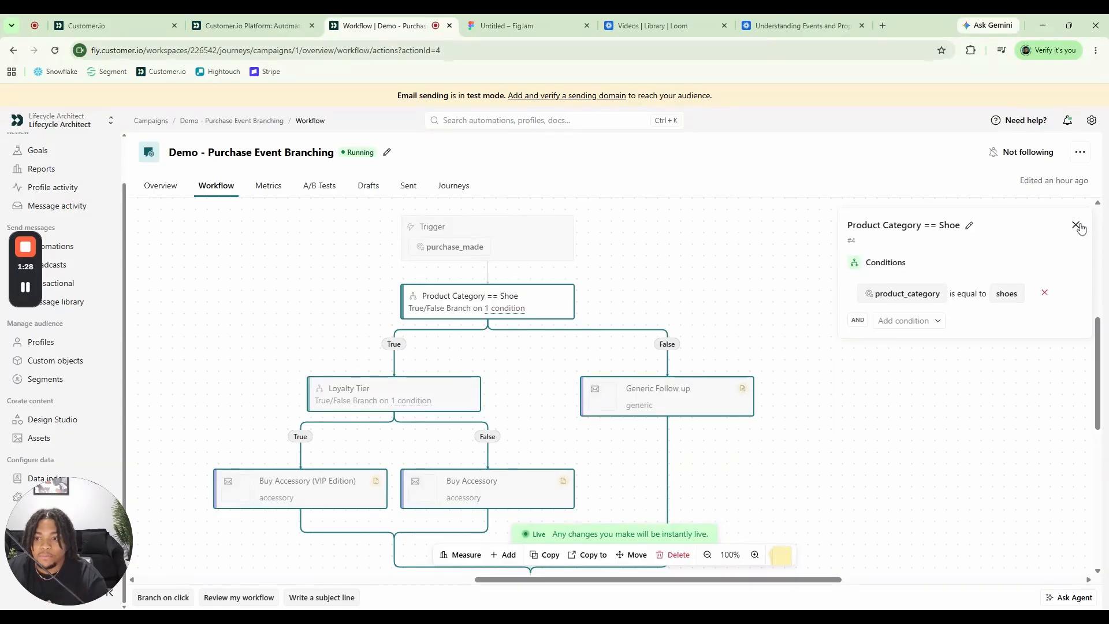
left_click(371, 389)
scroll(310, 312, "down", 1)
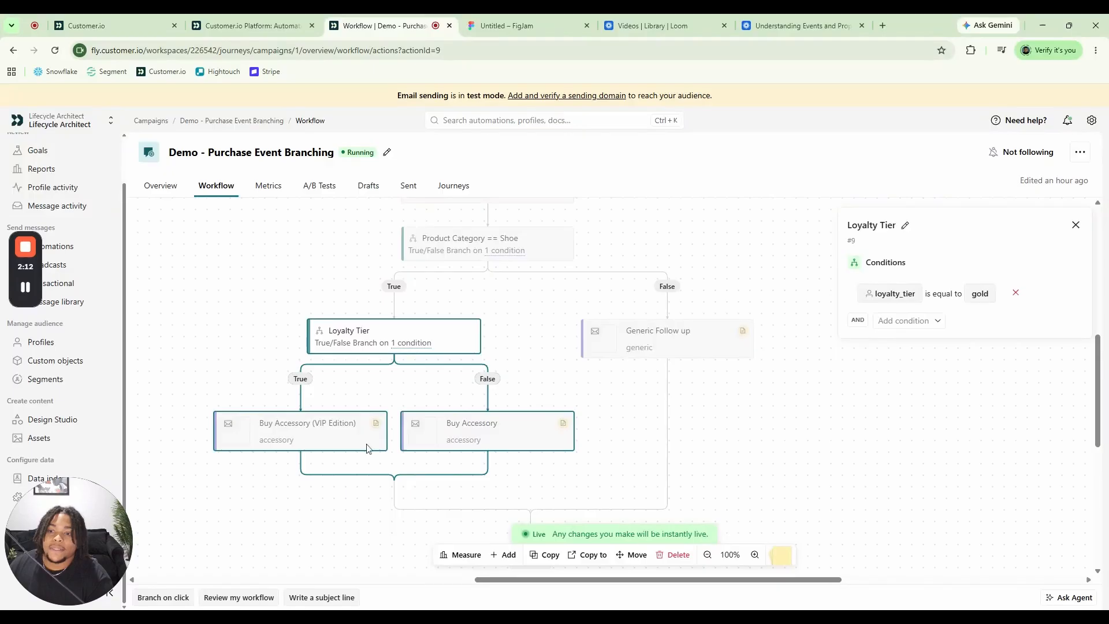
scroll(375, 439, "up", 2)
scroll(399, 418, "down", 1)
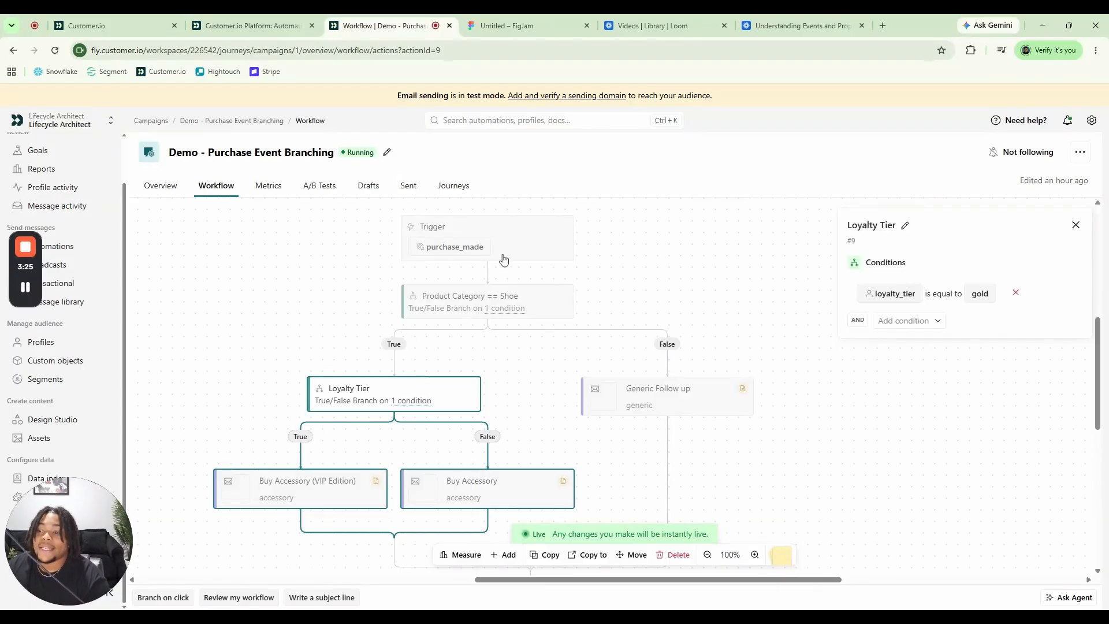
Change the campaign's trigger event to product_viewed and save the change
left_click(472, 250)
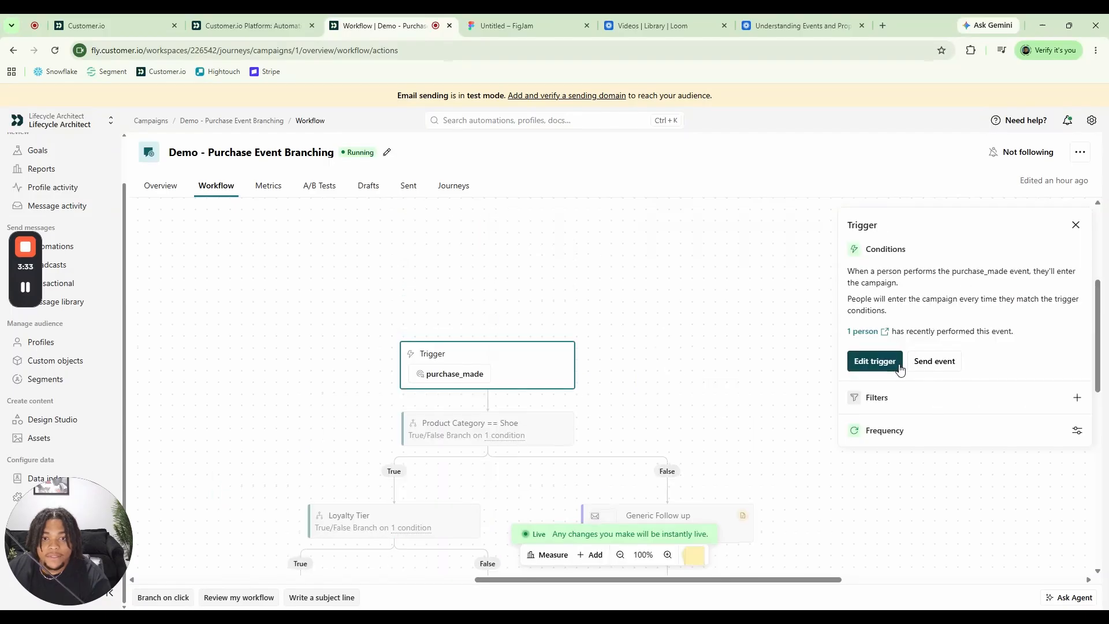
left_click(875, 361)
left_click_drag(684, 306, 751, 291)
left_click(816, 288)
left_click_drag(581, 288, 495, 287)
key("BackSpace")
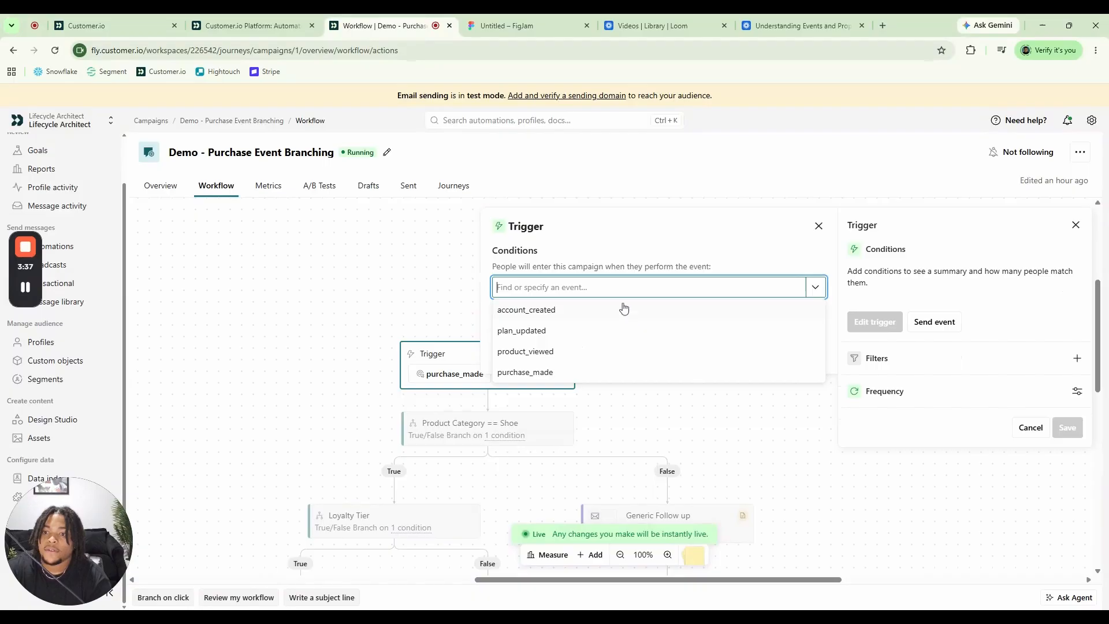
left_click(597, 351)
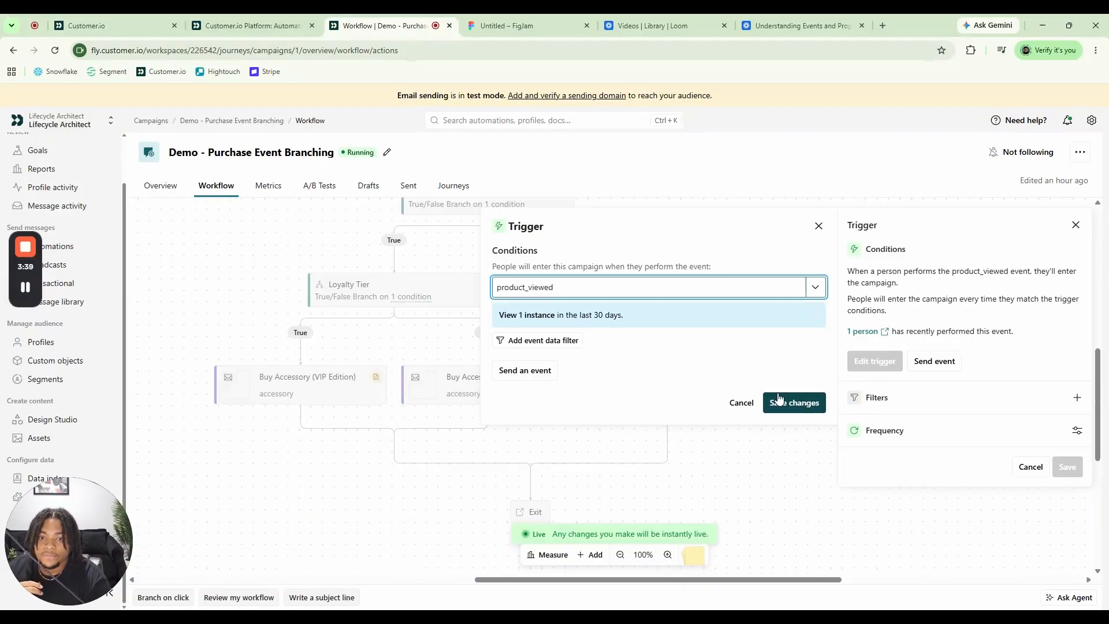
left_click(794, 403)
Check which event attributes are available for the condition of the Product Category == Shoe branch, leaving the condition as it is
left_click(549, 369)
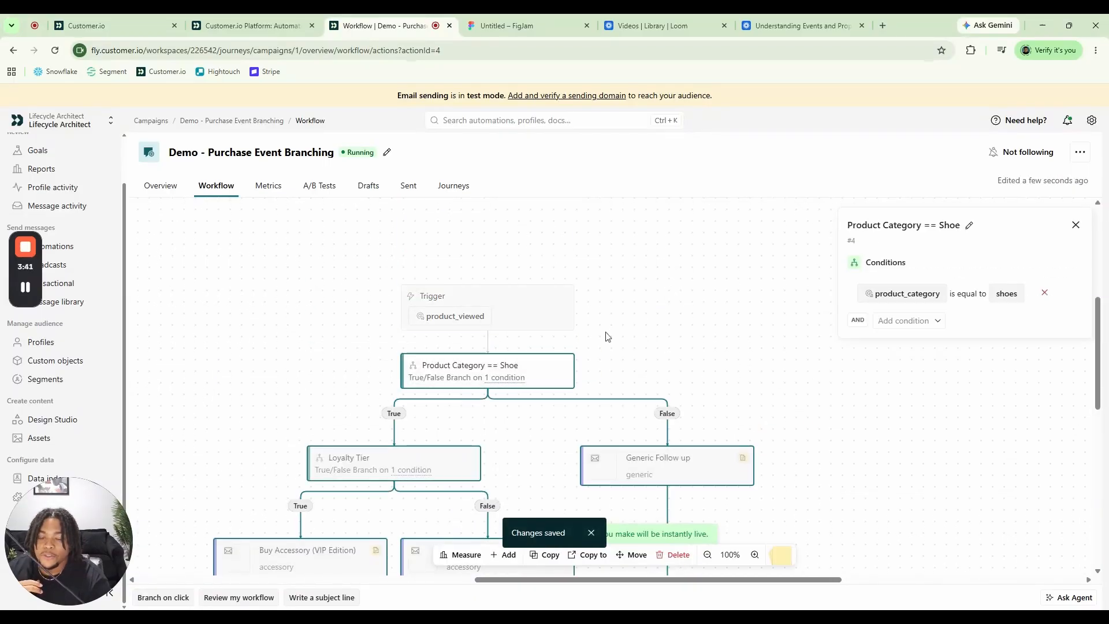
left_click(923, 294)
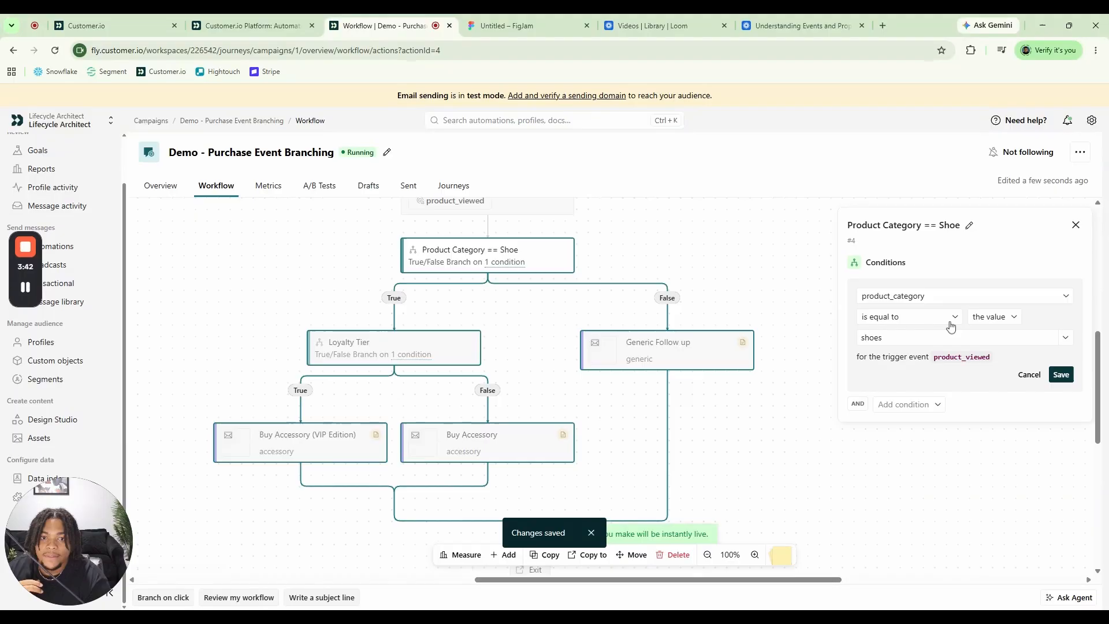
left_click(992, 298)
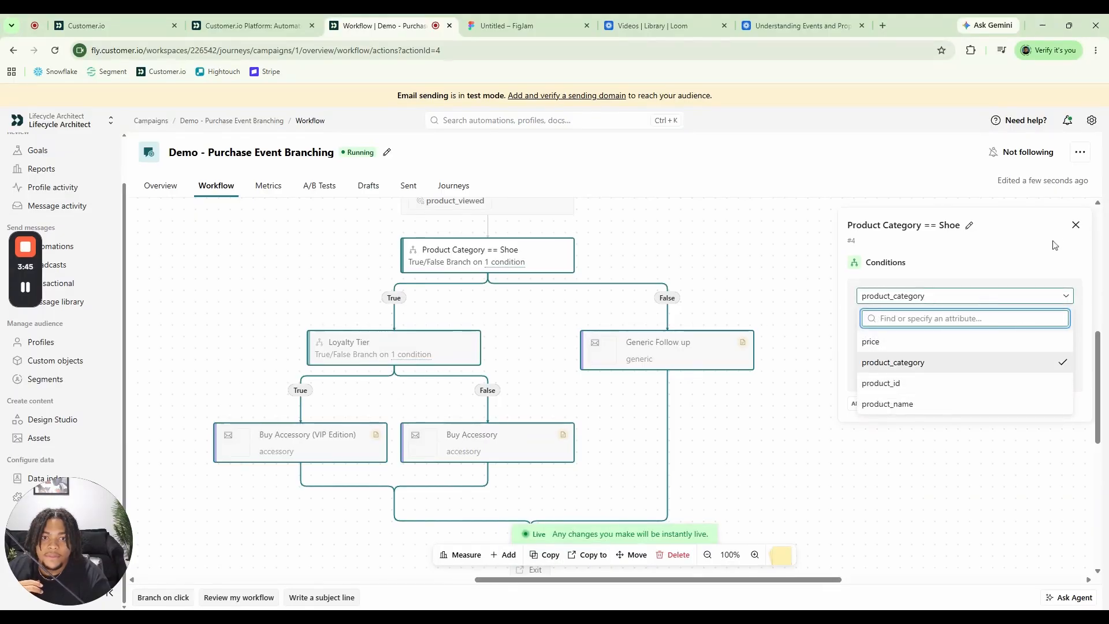
left_click(968, 225)
left_click(1055, 224)
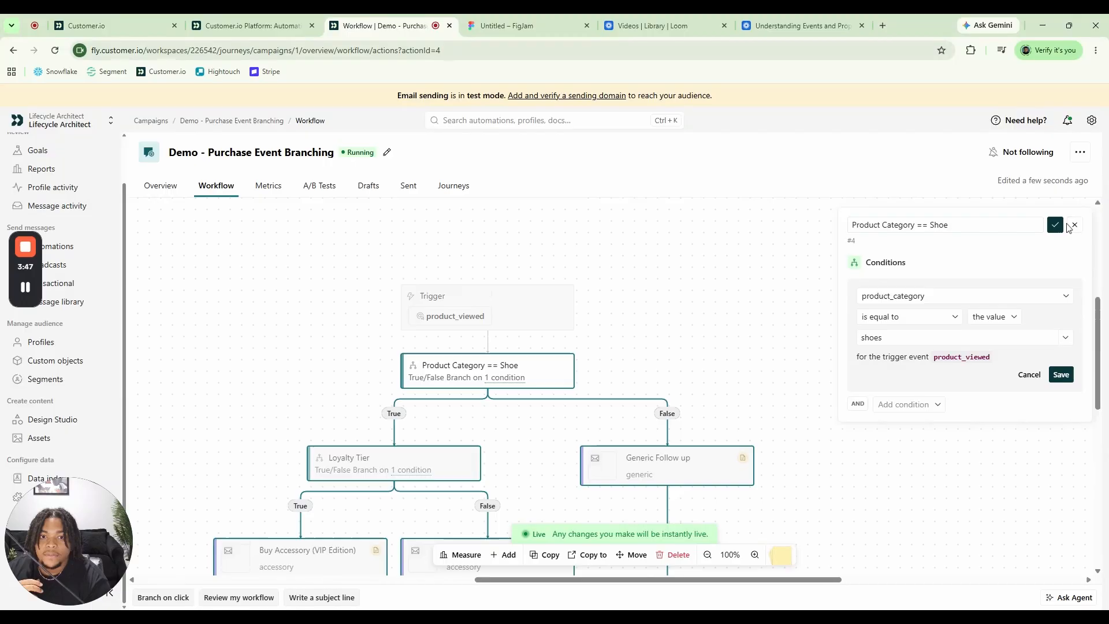
left_click(1080, 229)
Add a True/False Branch on the True path of Product Category == Shoe, directly above the Loyalty Tier branch
scroll(435, 425, "down", 1)
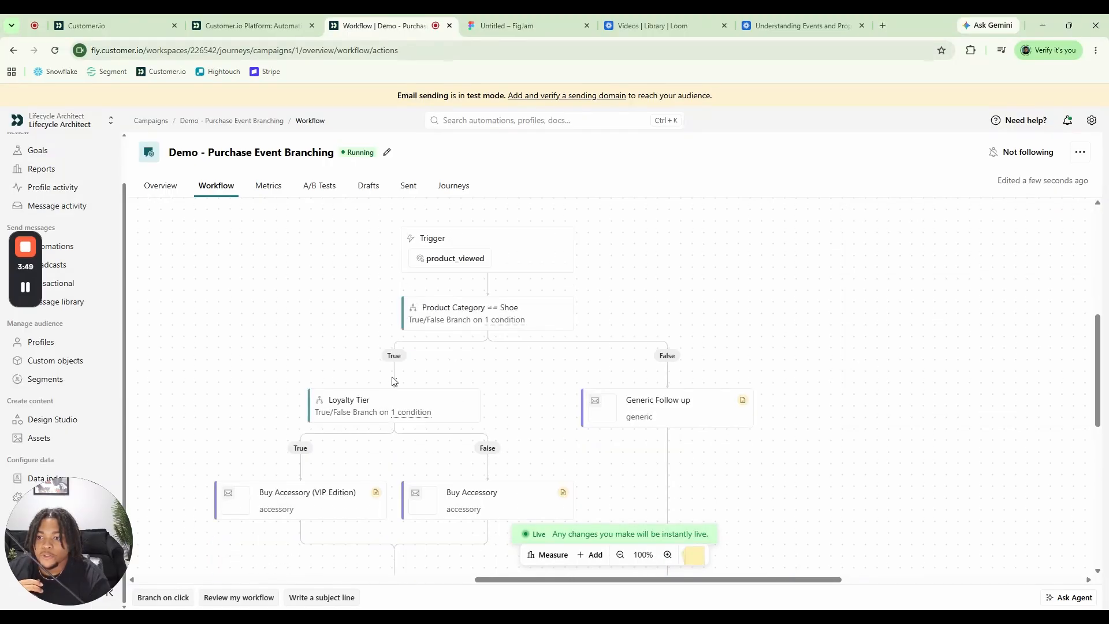
left_click(590, 554)
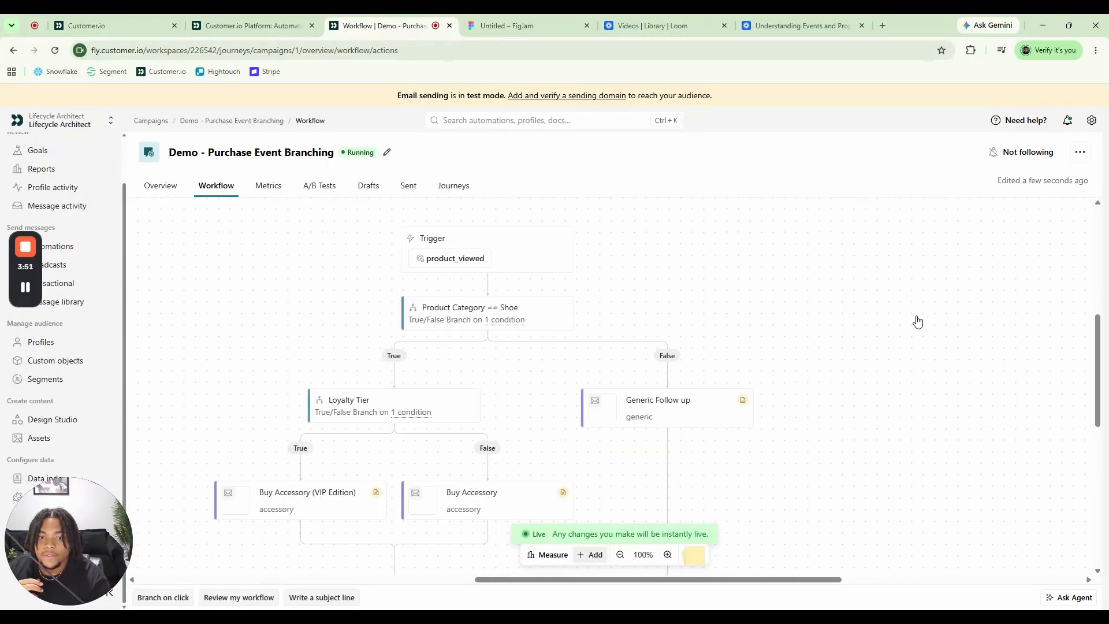
scroll(984, 404, "down", 5)
scroll(989, 426, "down", 1)
left_click_drag(979, 325, 375, 375)
Draft a condition on the new True/False Branch that purchase_made has been performed, and discard it
left_click(424, 402)
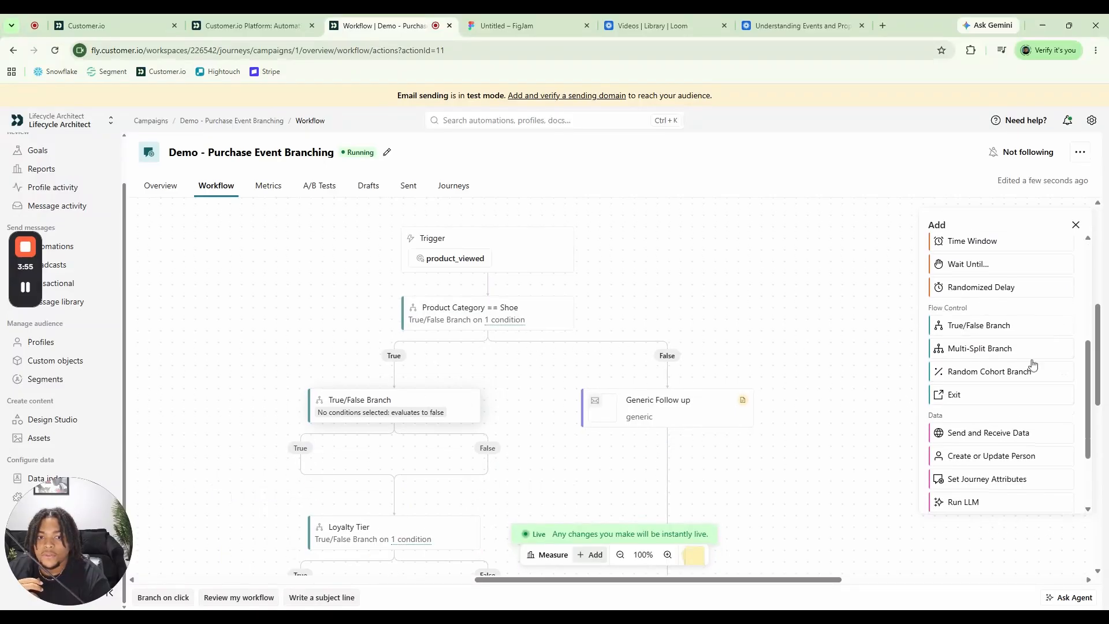
left_click(898, 287)
left_click(862, 348)
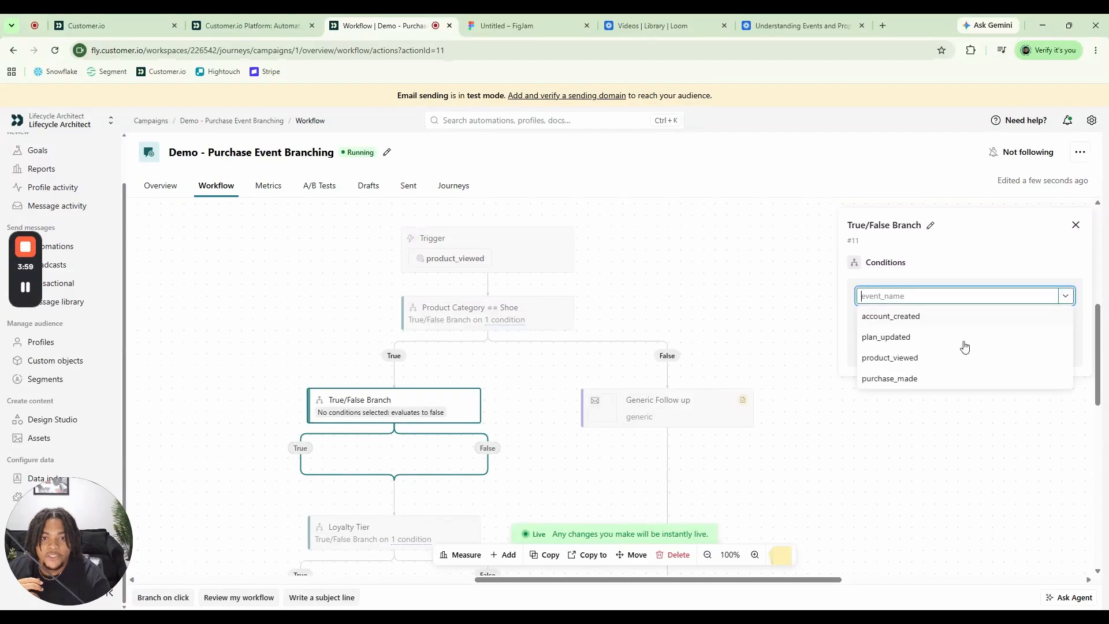
left_click(913, 379)
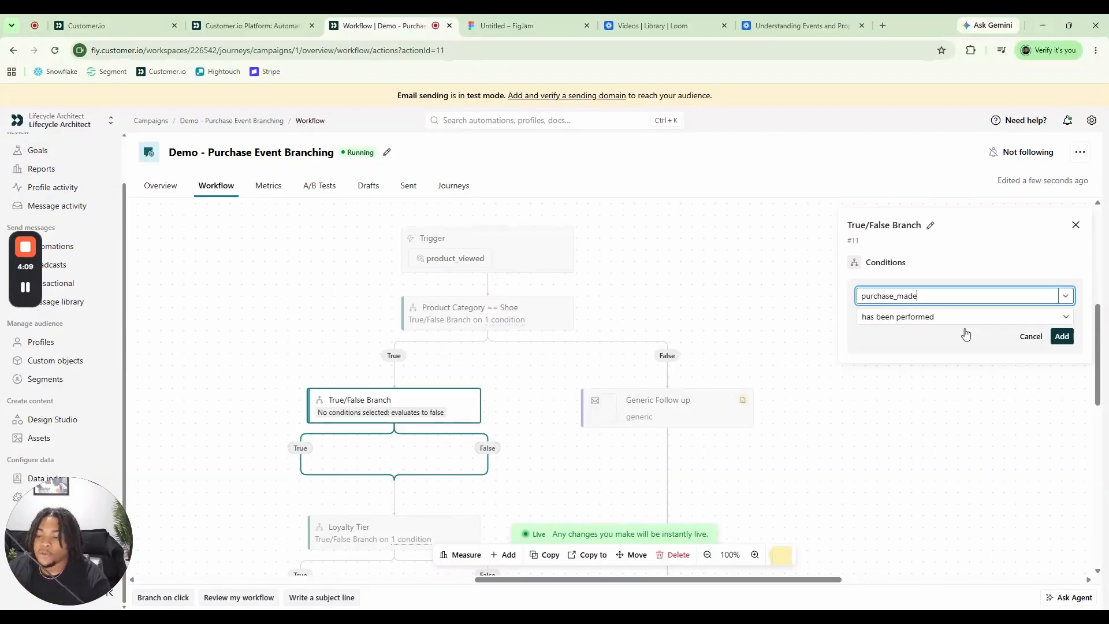
left_click(939, 336)
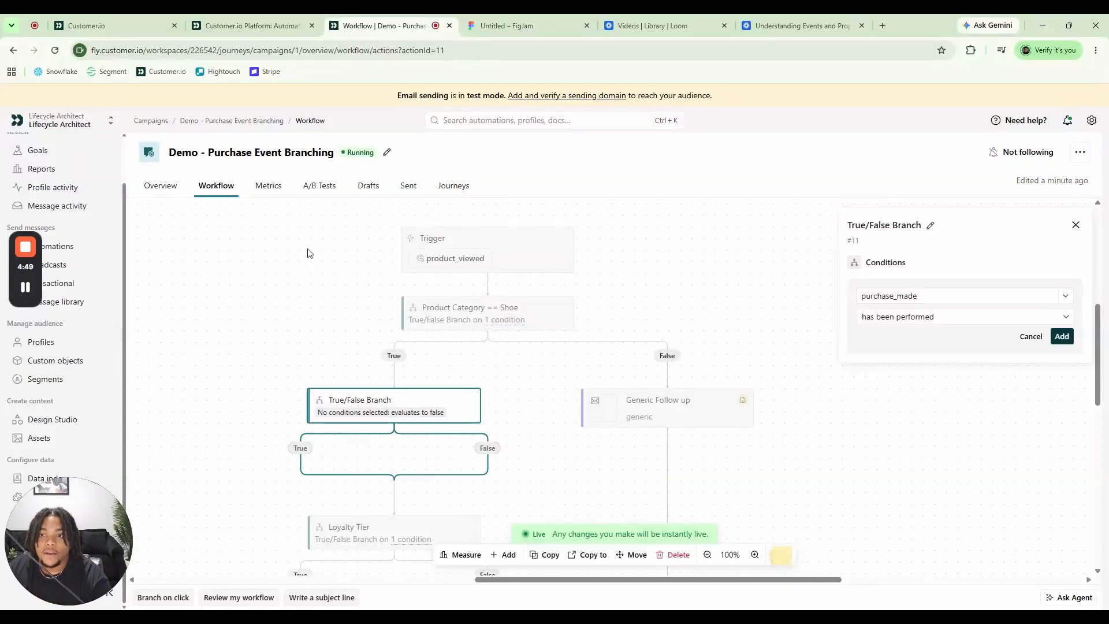
left_click(1076, 226)
left_click(600, 369)
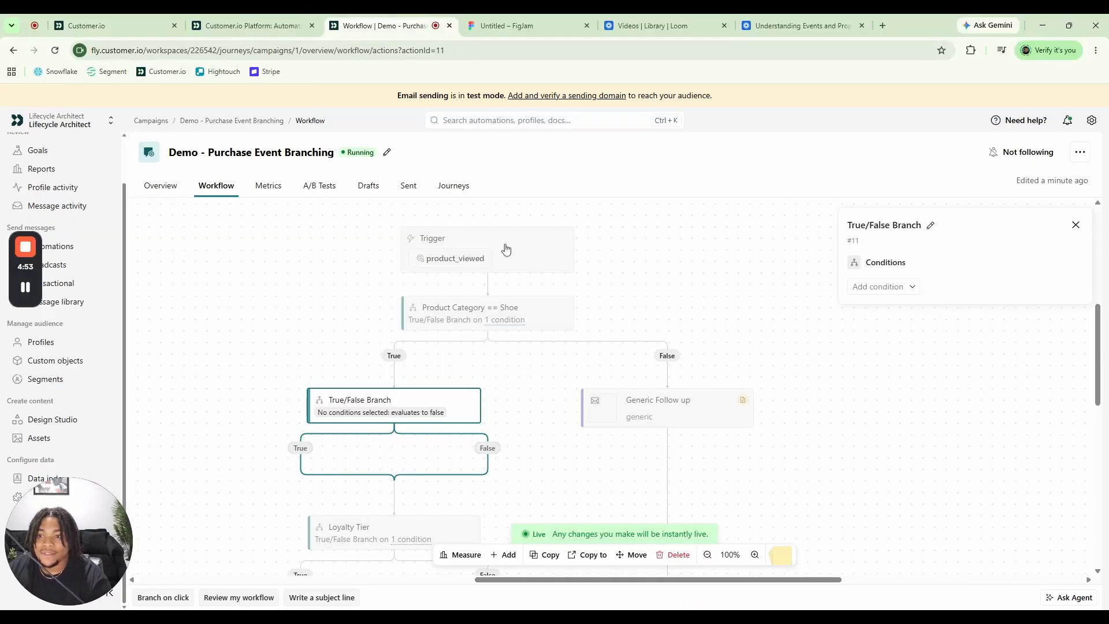
Review the product_viewed trigger's settings against the product_category condition of the Product Category == Shoe branch
left_click(569, 266)
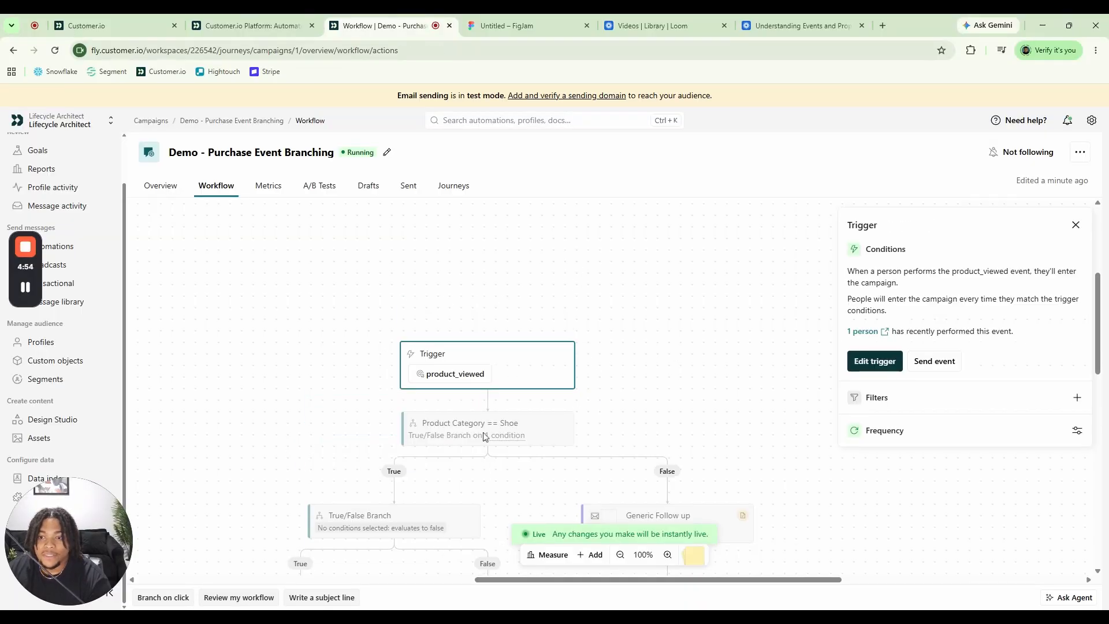
scroll(554, 358, "down", 1)
left_click(528, 378)
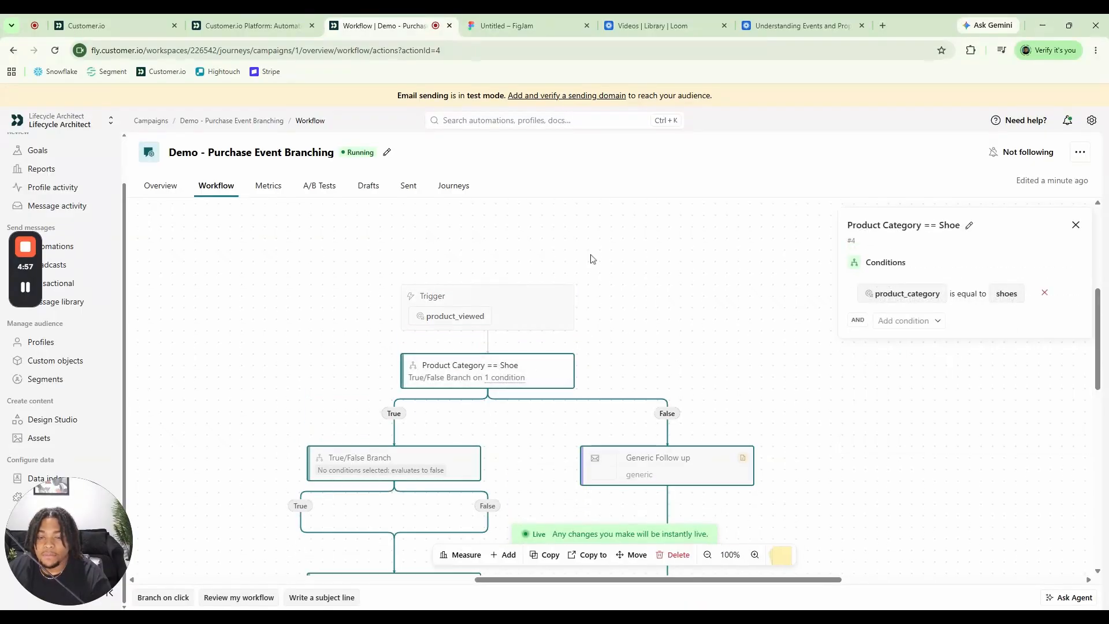
left_click(487, 321)
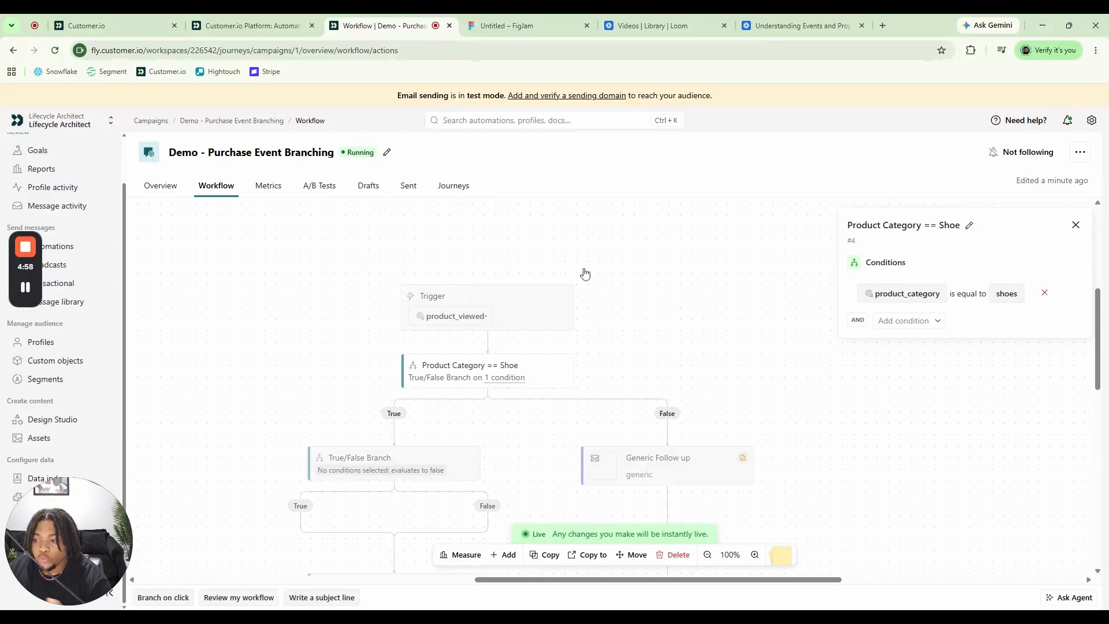